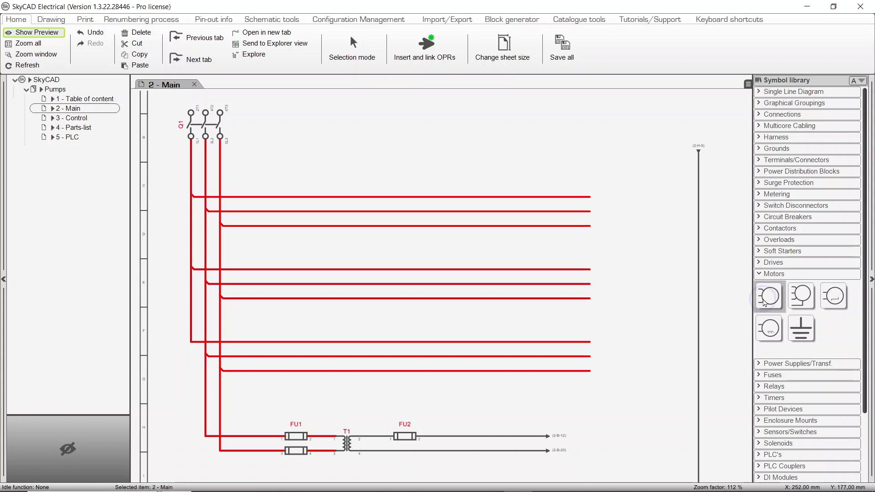
Step: Place Motor 3P symbols on the bottom, middle and top wires as MTR1, MTR2 and MTR3
left_click_drag(769, 297, 590, 348)
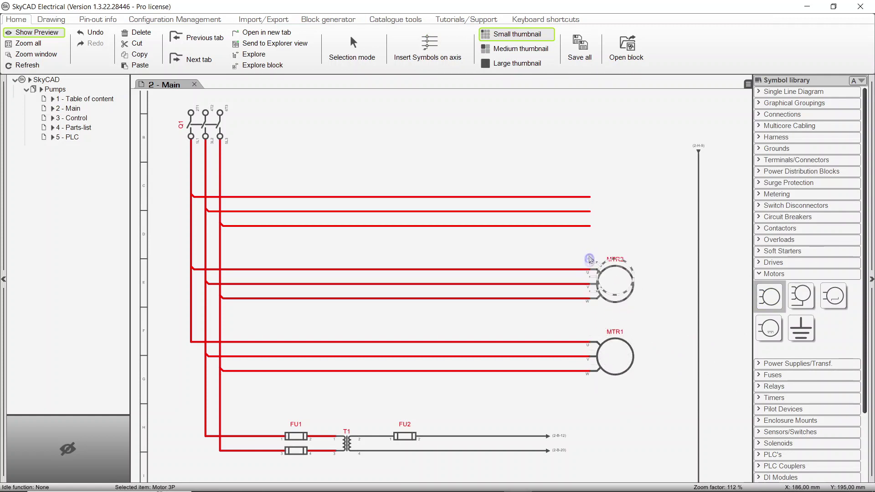
left_click(590, 259)
left_click(589, 188)
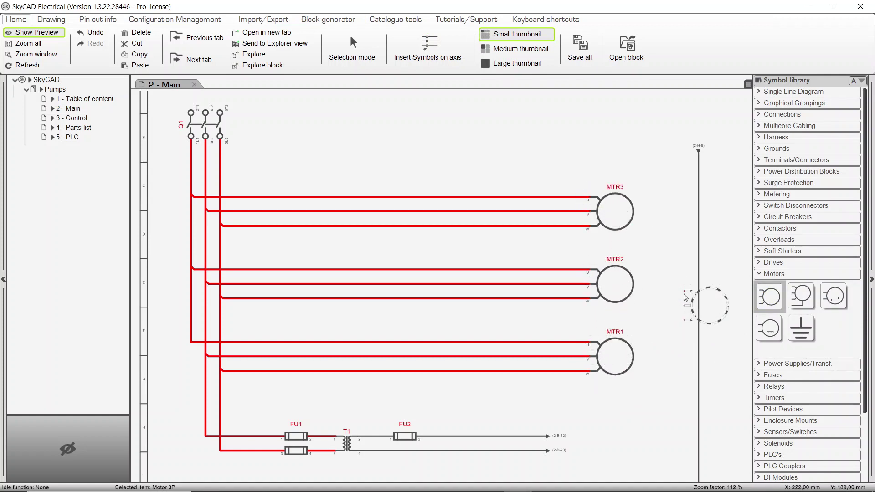
key("Escape")
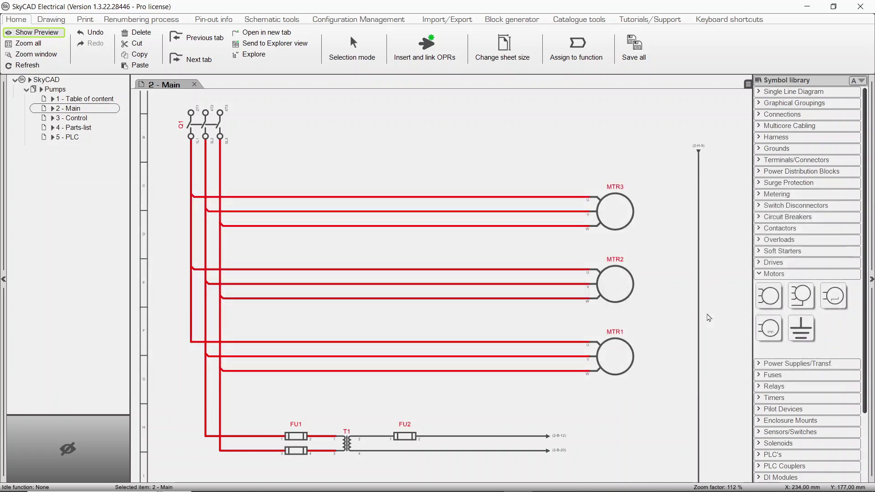
Step: Change the middle motor's tag from MTR2 to 'Pump motor'
double_click(620, 265)
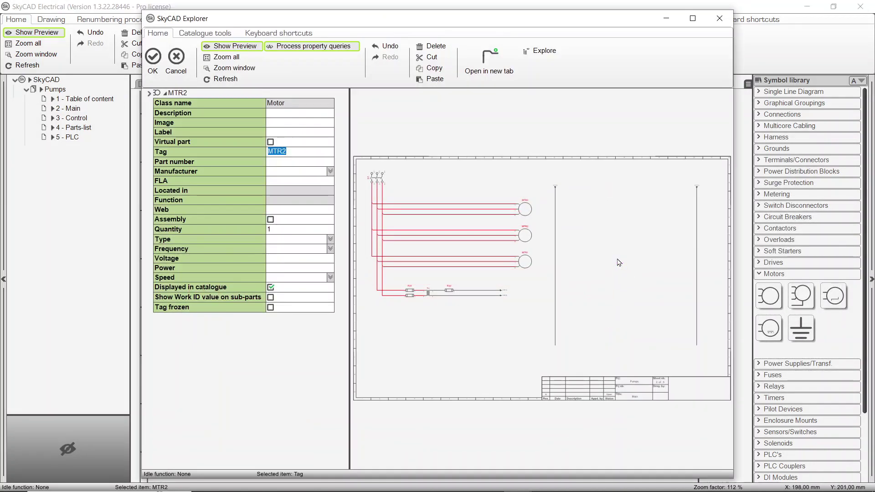
type("Pump-motor")
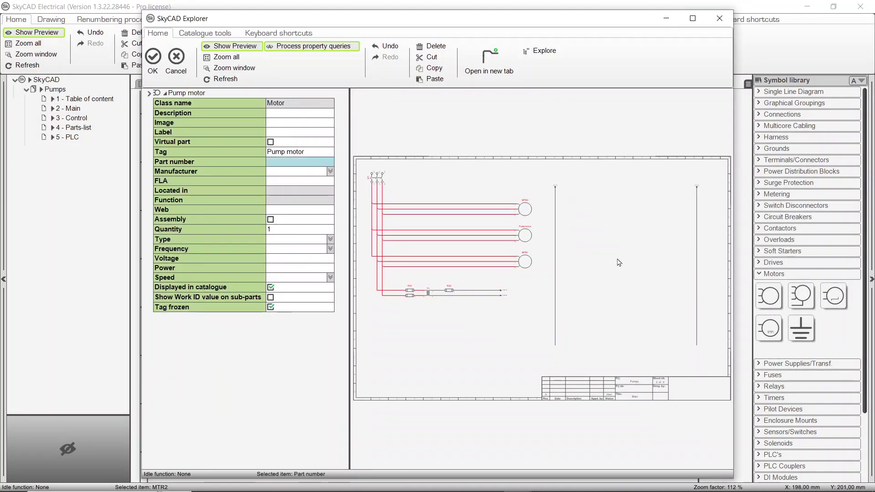
key("Return")
left_click(679, 331)
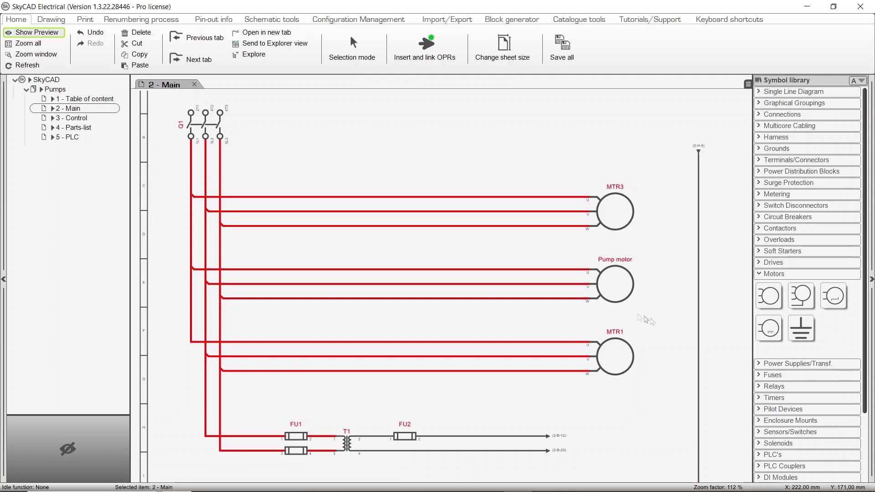
Step: Move the PLC sheet above Parts-list and renumber sheets so PLC becomes sheet 4
left_click(145, 19)
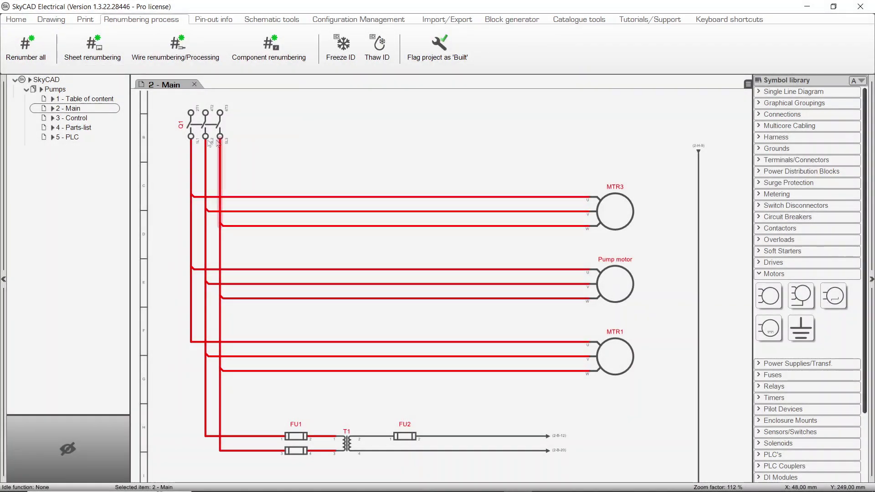
left_click_drag(83, 143, 78, 126)
left_click(93, 53)
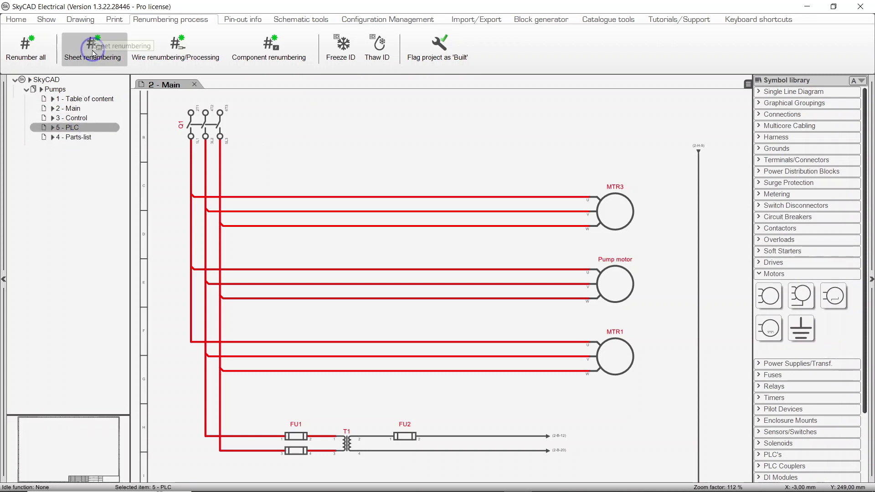
Step: Delete the Pump motor from the Main sheet and renumber the remaining motors MTR1 and MTR2
left_click(662, 369)
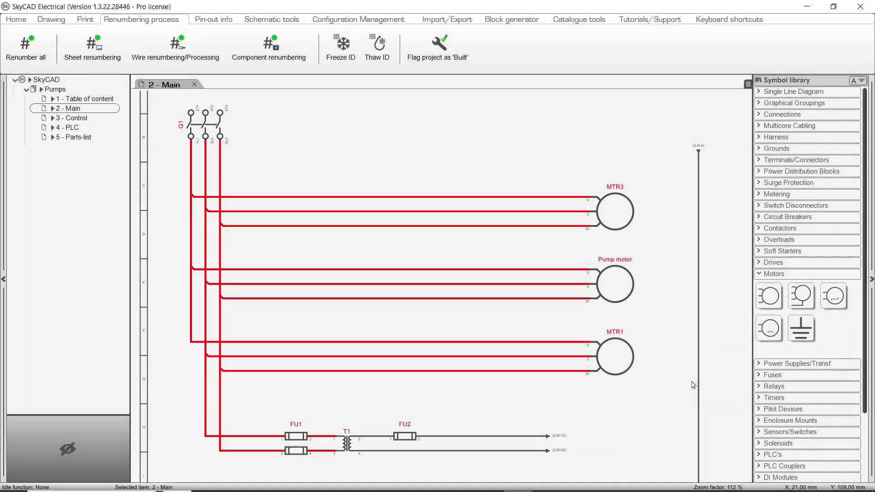
left_click_drag(656, 313, 515, 254)
key("Delete")
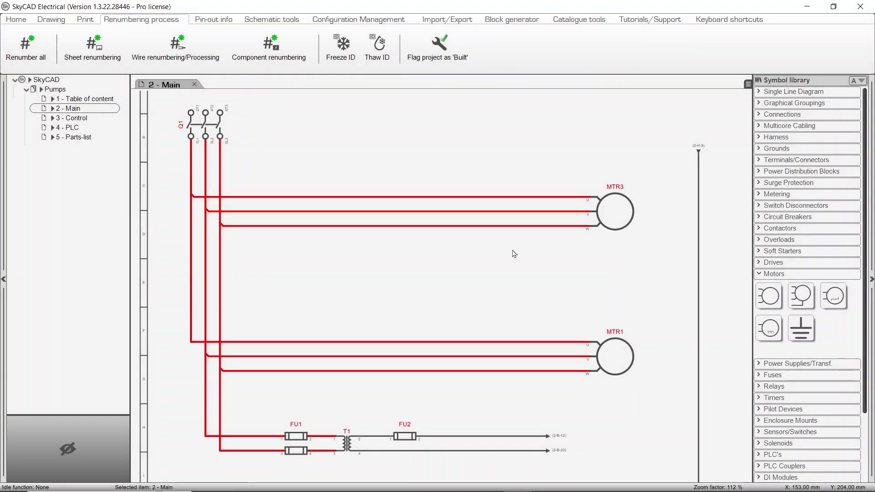
left_click(281, 58)
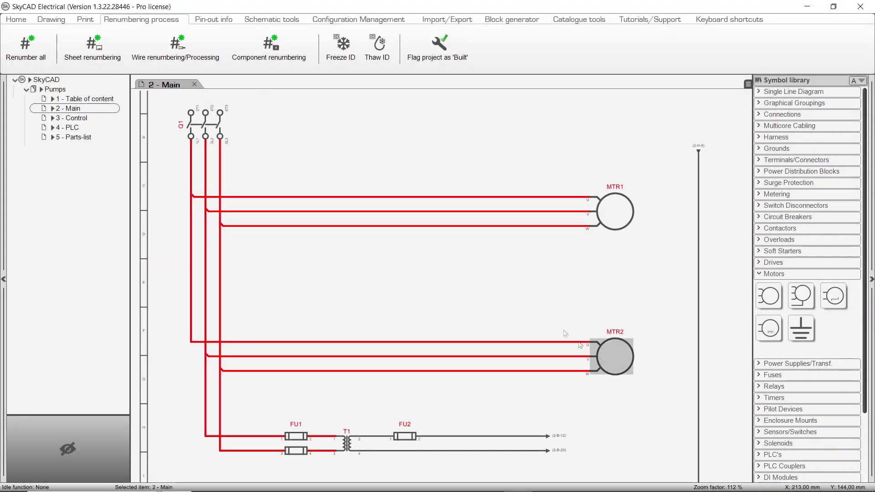
Step: Number every wire on the schematic and list the Pumps project's wires in the tree
left_click(205, 58)
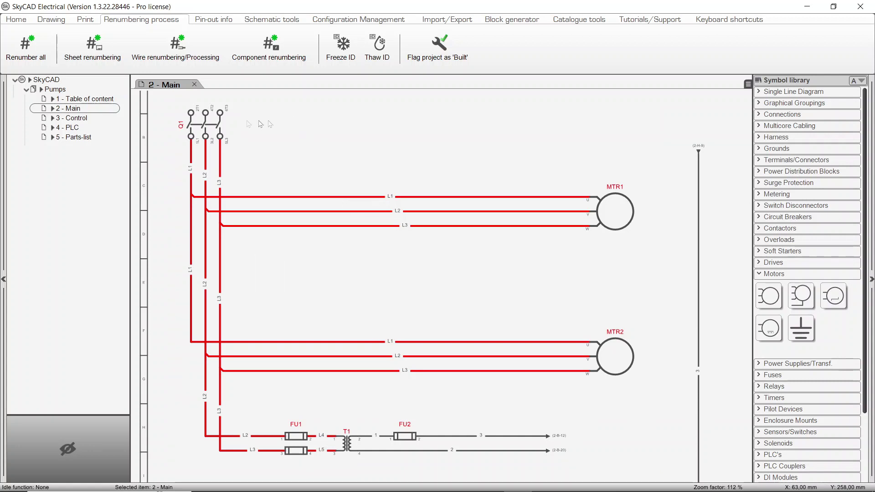
left_click(55, 89)
left_click(47, 19)
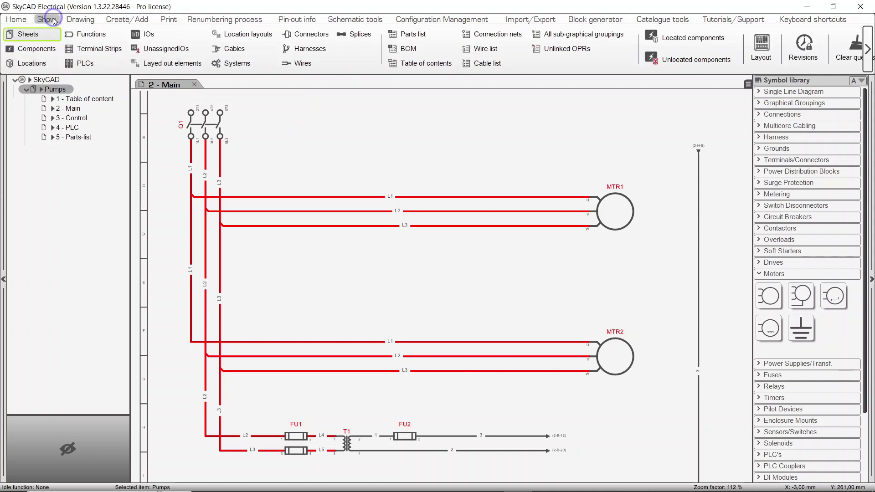
left_click(301, 64)
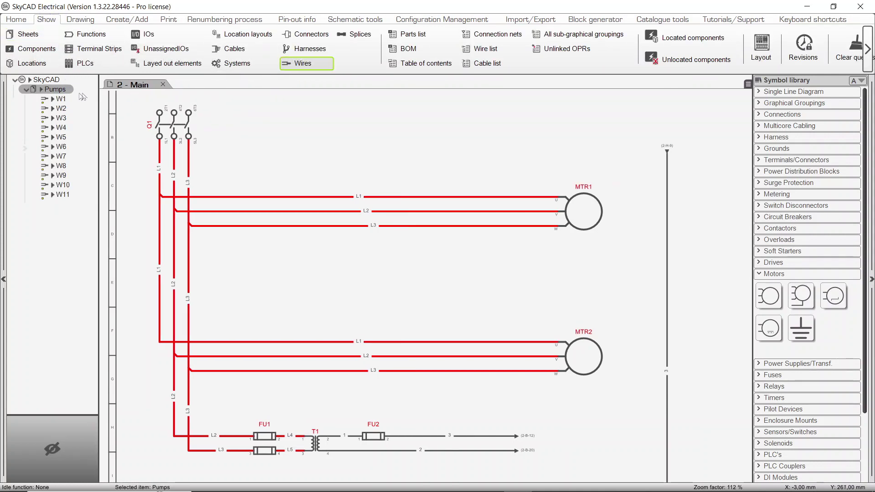
Step: Highlight wires W1 through W4 on the drawing, then reselect Pumps and open its wire list
left_click(61, 99)
left_click(62, 108)
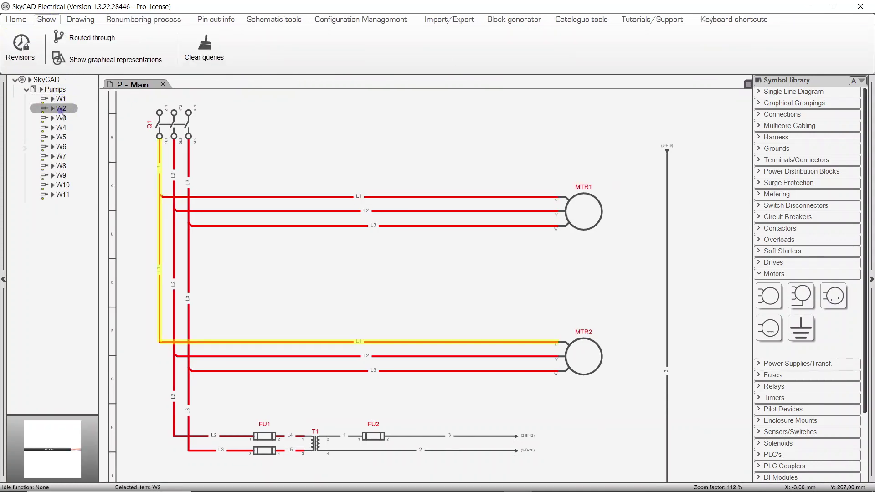
left_click(62, 118)
left_click(63, 128)
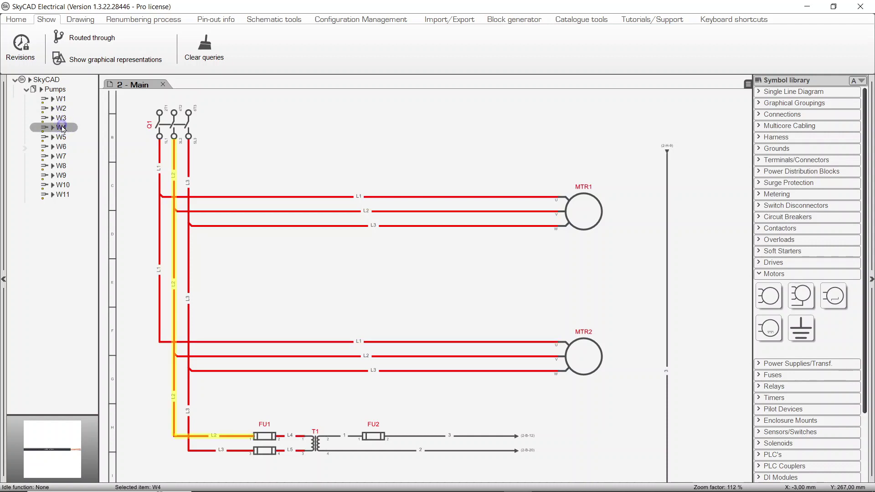
left_click(56, 89)
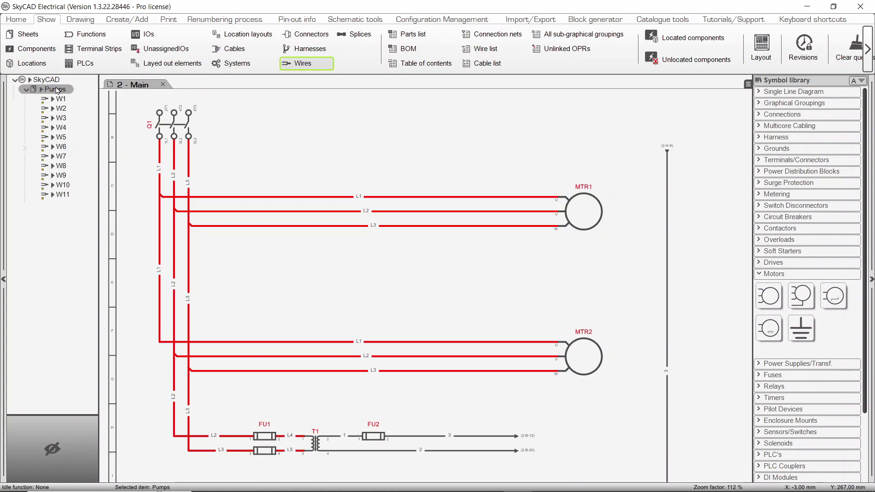
left_click(494, 50)
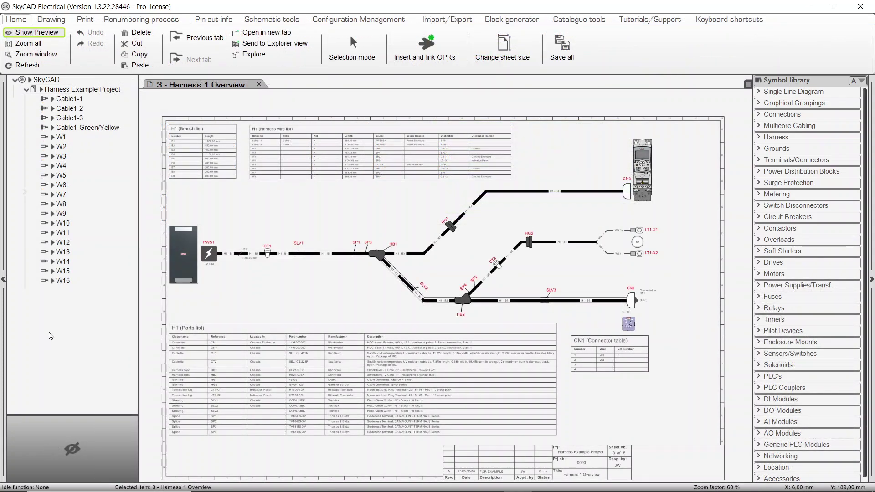
Step: Highlight wires W1, W2, W3 and W4 in the harness drawing
left_click(60, 137)
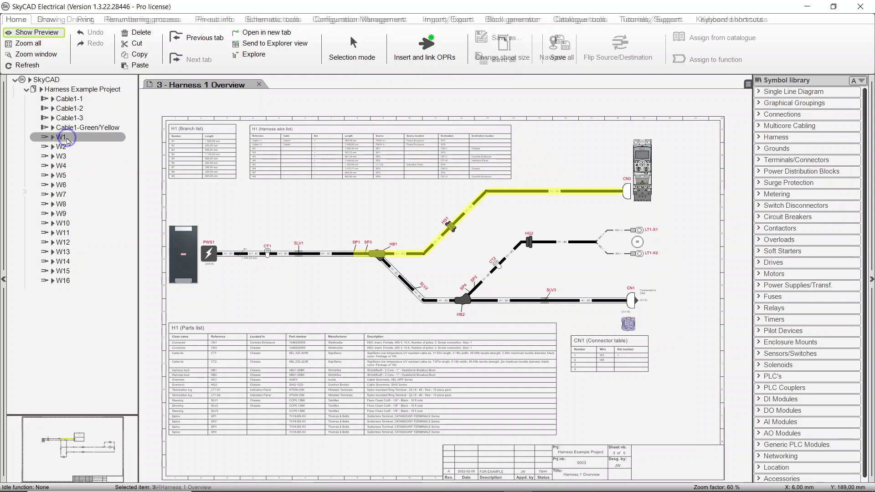
left_click(66, 146)
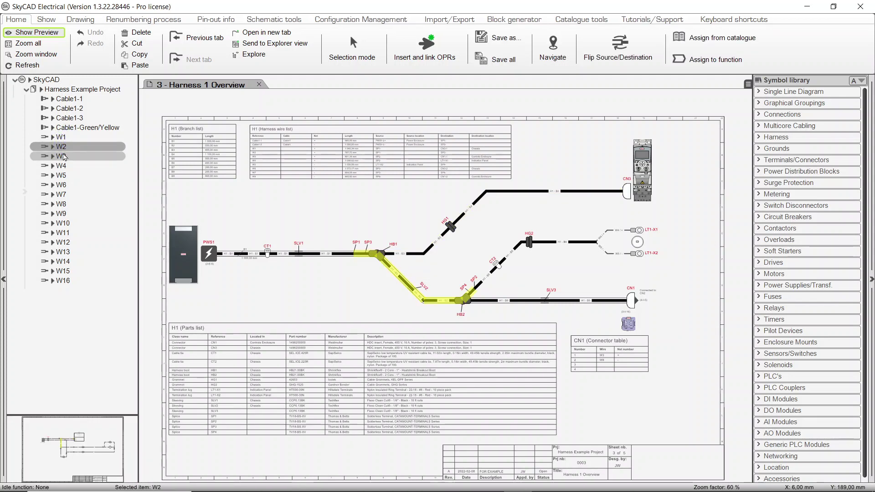
left_click(63, 156)
left_click(61, 165)
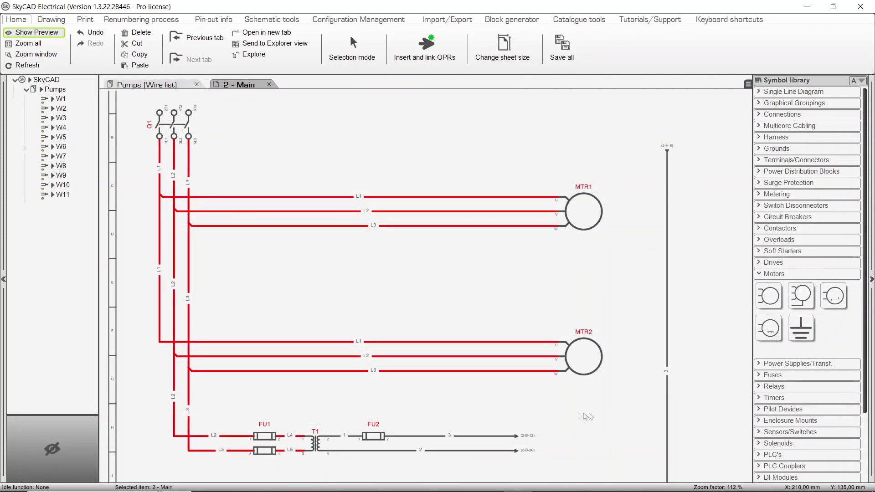
Step: Change control wire 3's number to 24VDC, then window-select wires on the schematic
double_click(468, 437)
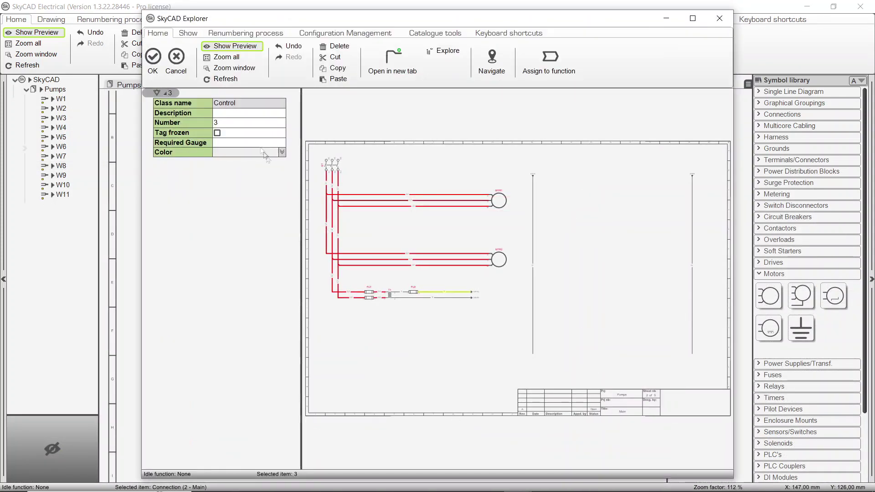
left_click(224, 123)
type("24VDC")
key("Return")
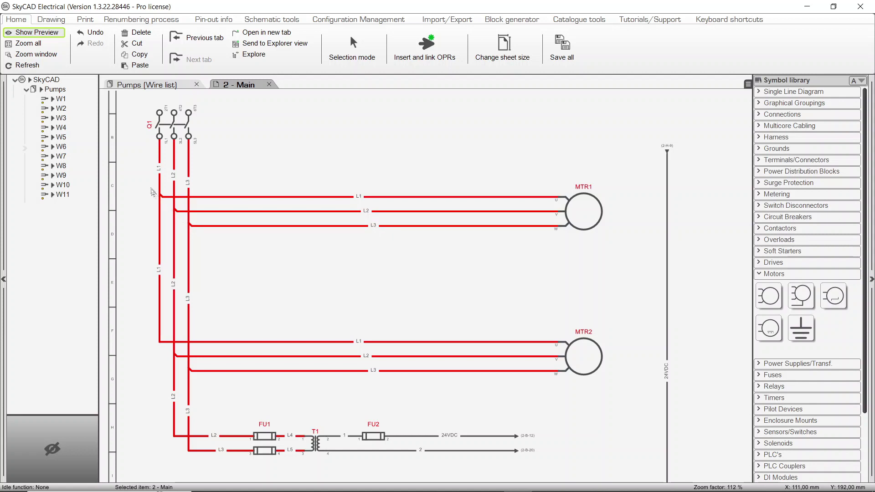
left_click_drag(146, 179, 208, 474)
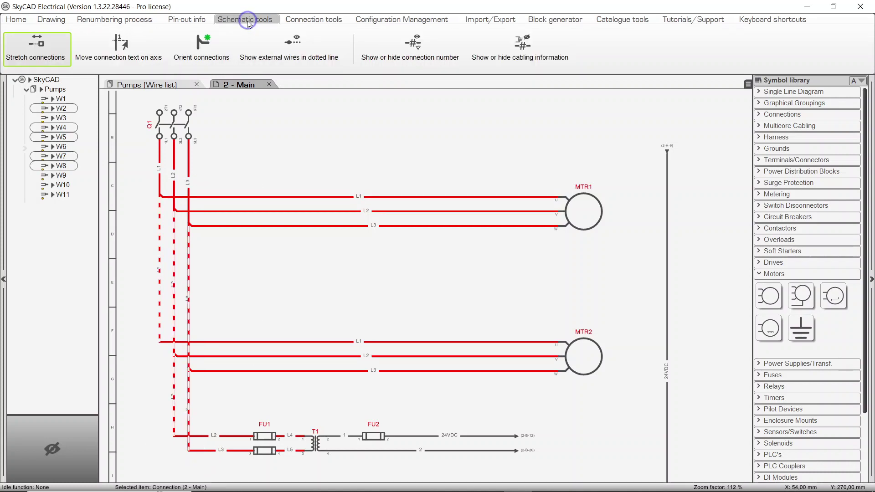
left_click(395, 55)
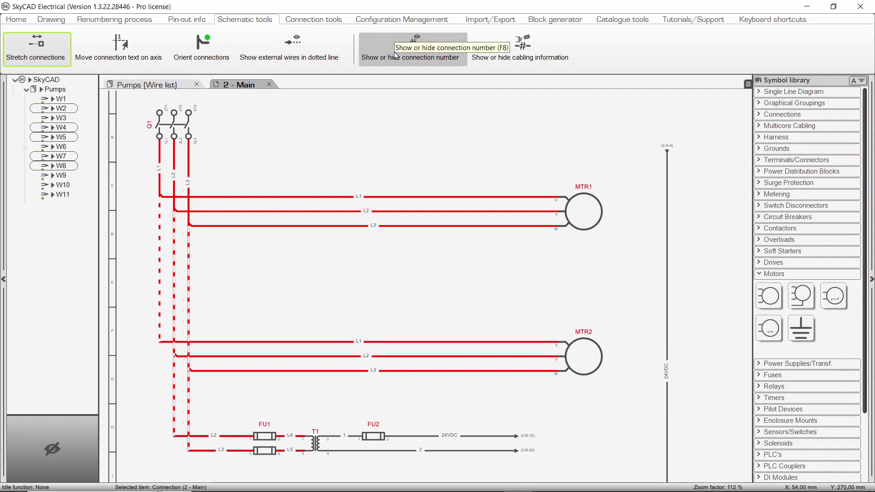
left_click(364, 128)
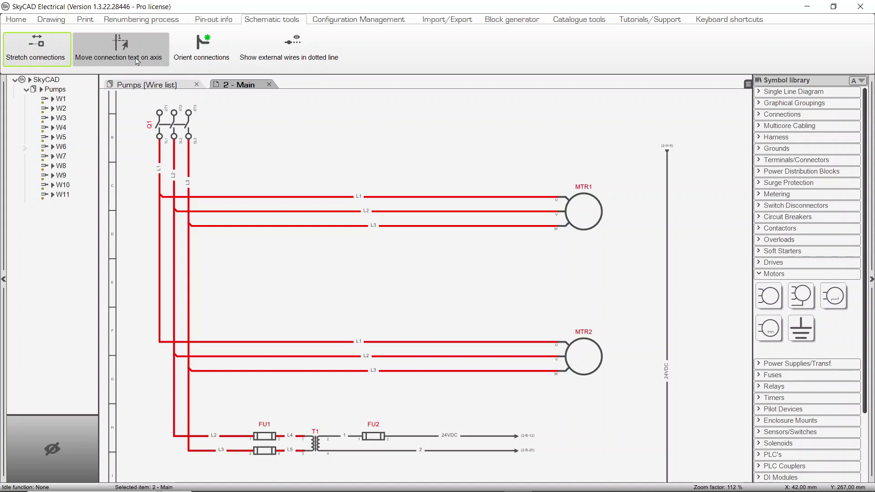
Step: Align the L1, L2 and L3 wire labels along one line just below breaker Q1
left_click(132, 46)
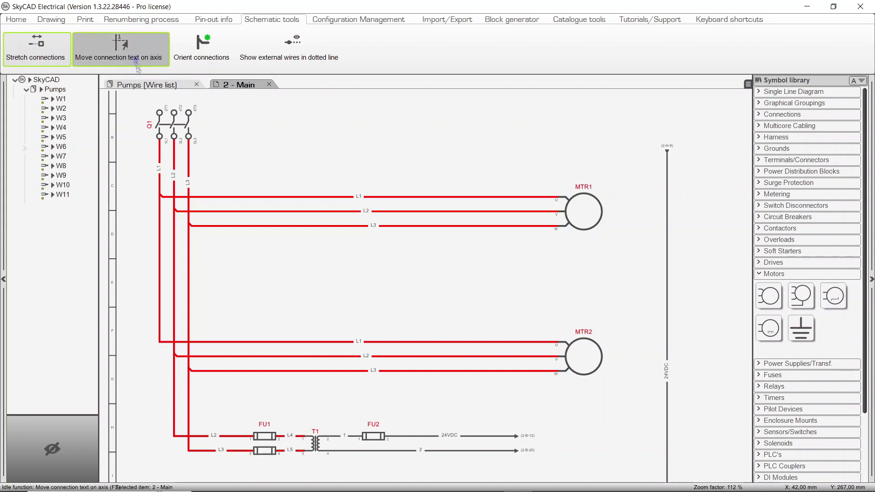
left_click(143, 162)
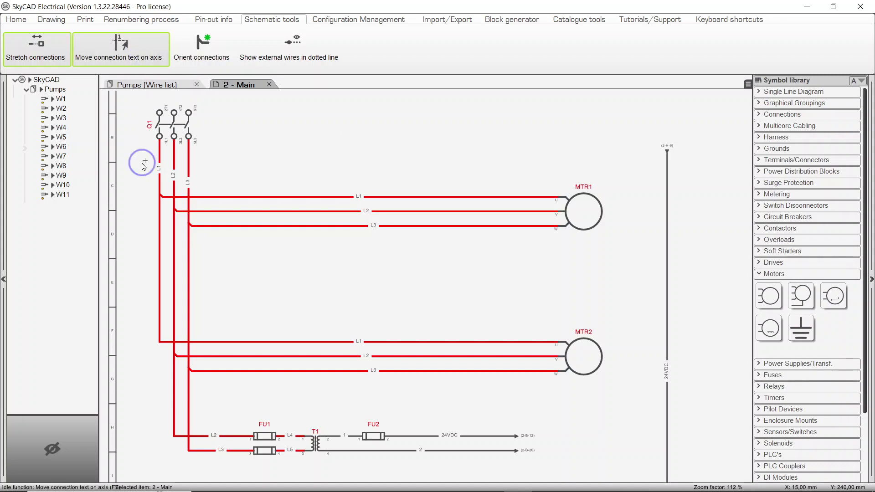
left_click(224, 162)
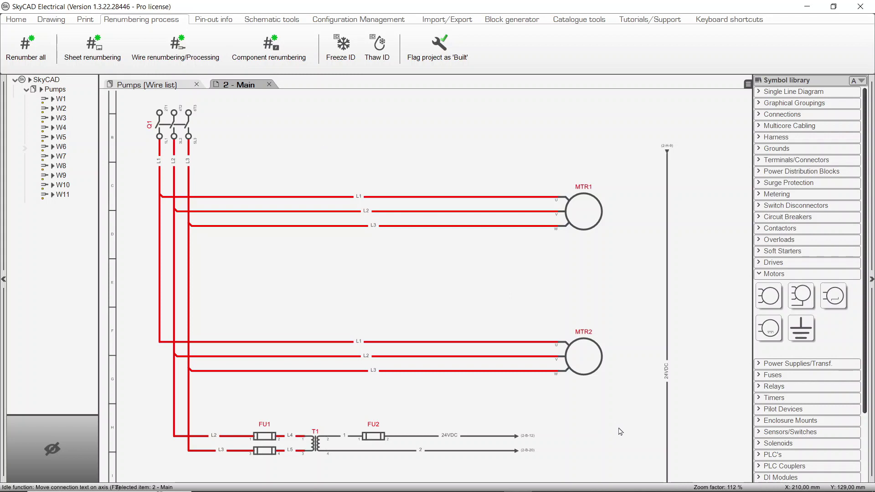
Step: Insert the Start Stop Circuit graphical grouping between the control rails
scroll(630, 315, "down", 3)
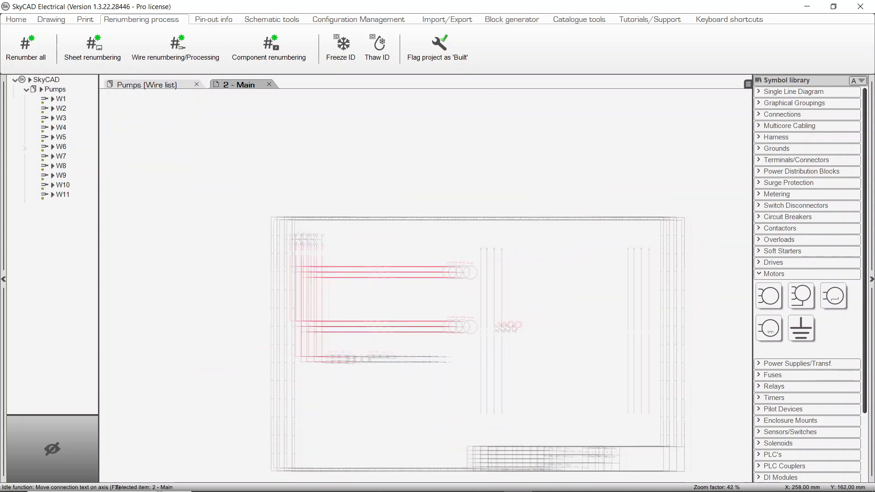
scroll(532, 354, "up", 2)
left_click(781, 103)
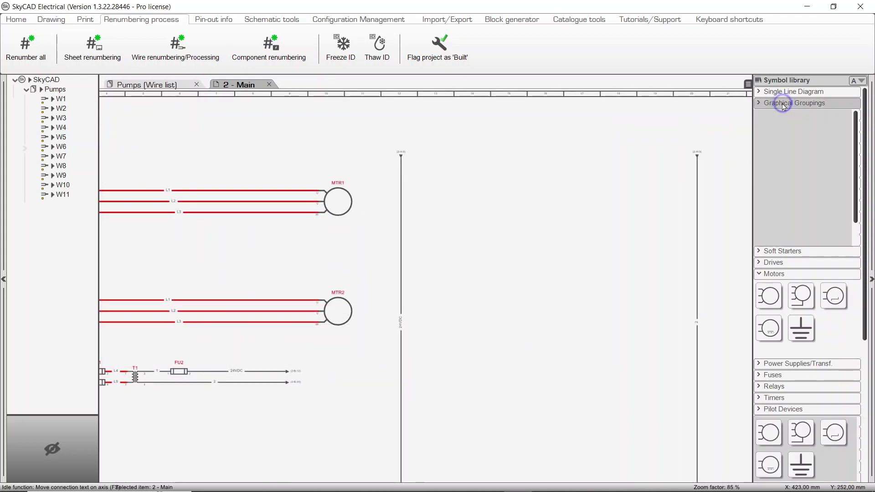
left_click(803, 222)
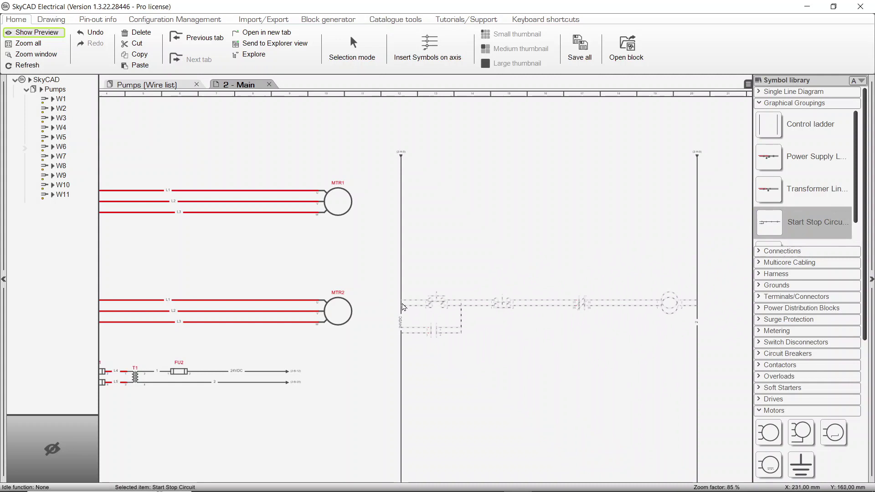
left_click(403, 306)
Step: Select the wires around OL1 and number only those selected wires
scroll(557, 333, "up", 2)
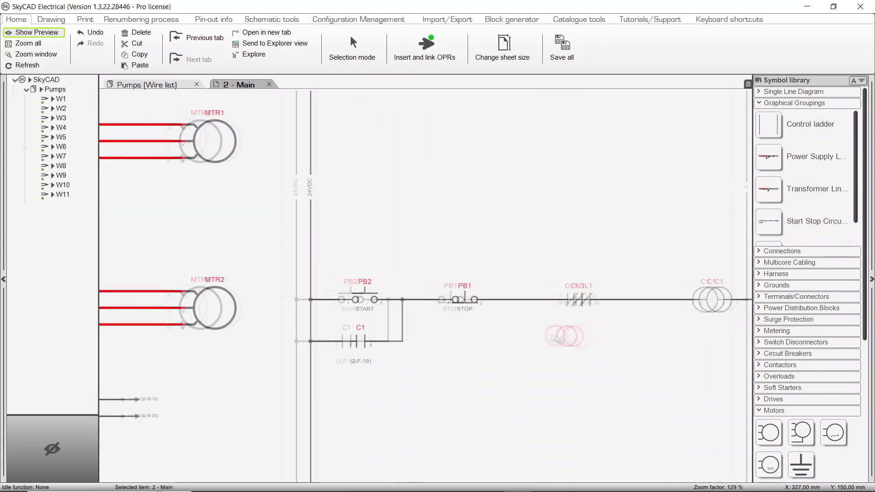
left_click_drag(598, 354, 477, 249)
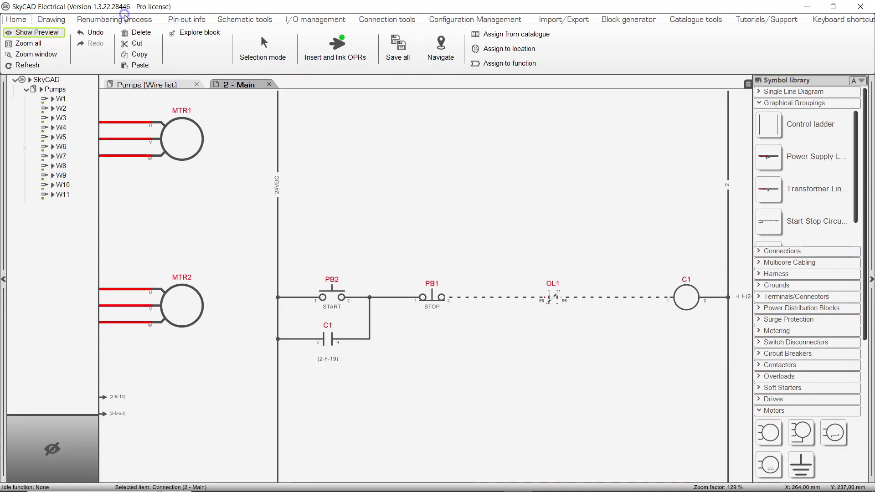
left_click(127, 20)
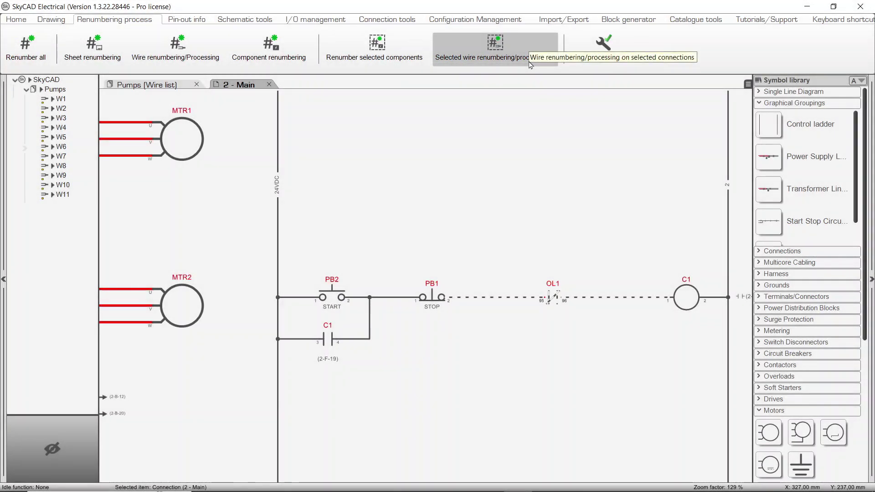
left_click(530, 61)
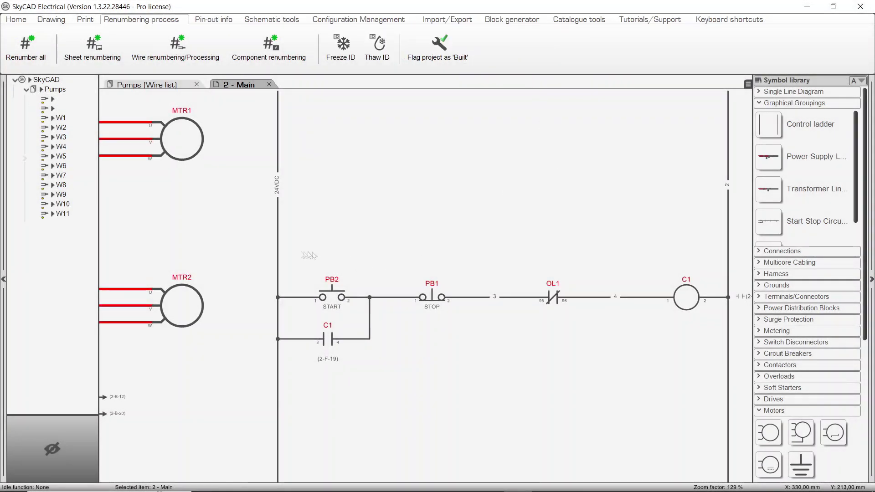
Step: Window-select the START button PB2 and the C1 contact
left_click_drag(296, 249, 358, 385)
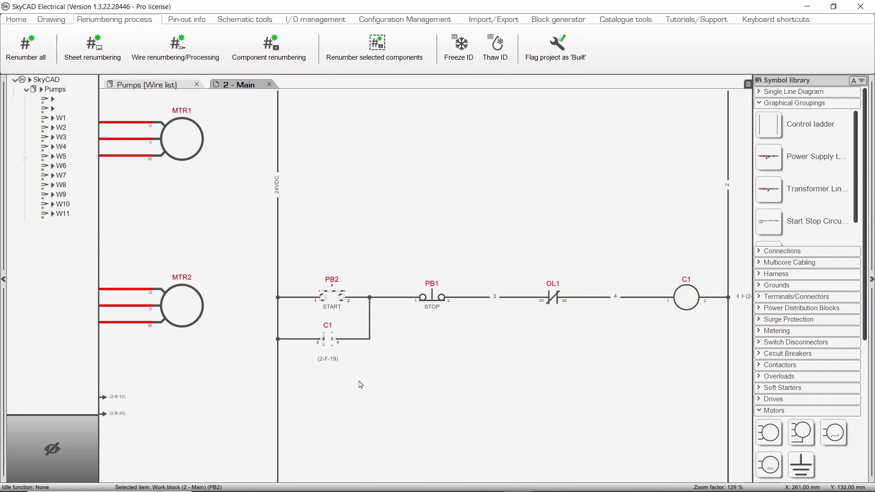
scroll(360, 385, "left", 3, "shift")
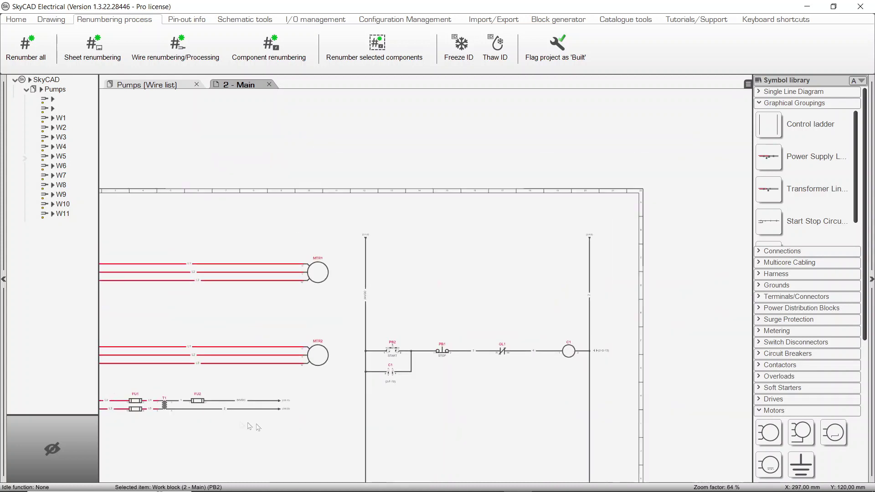
Step: Renumber all project wires so the start-stop branches read 24VDC, 3, 4 and the list reaches W18
scroll(196, 423, "left", 3, "shift")
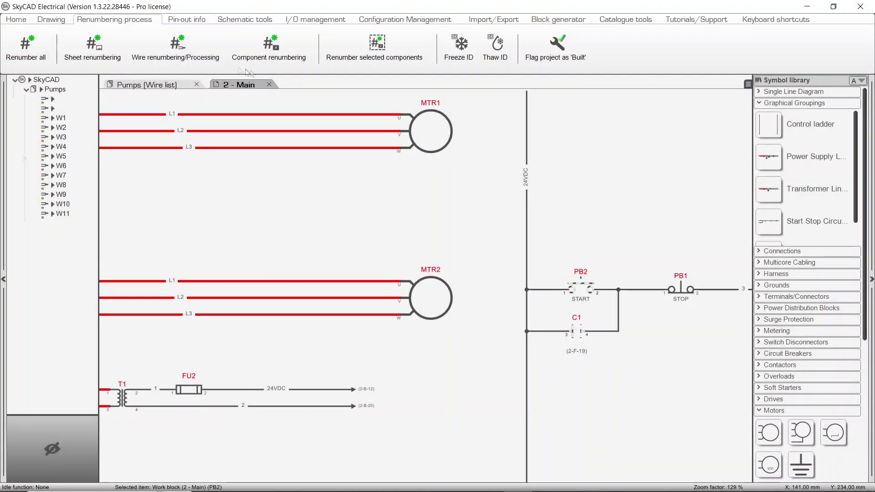
left_click(204, 61)
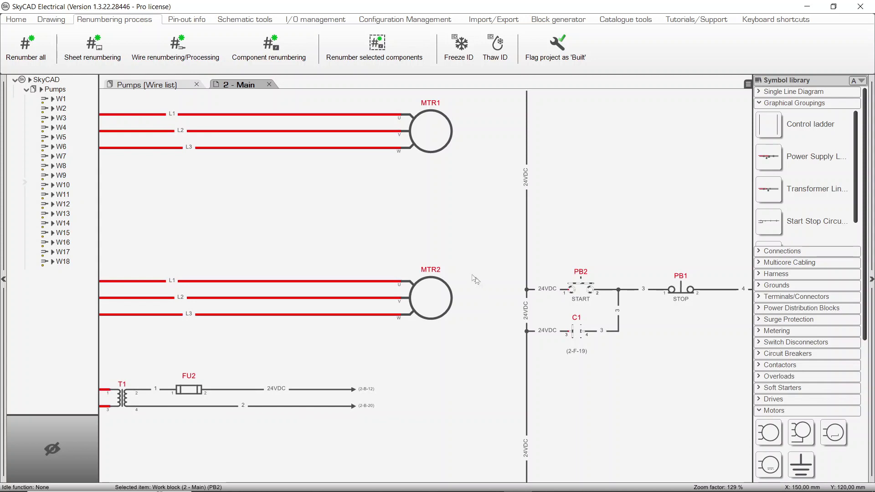
double_click(439, 272)
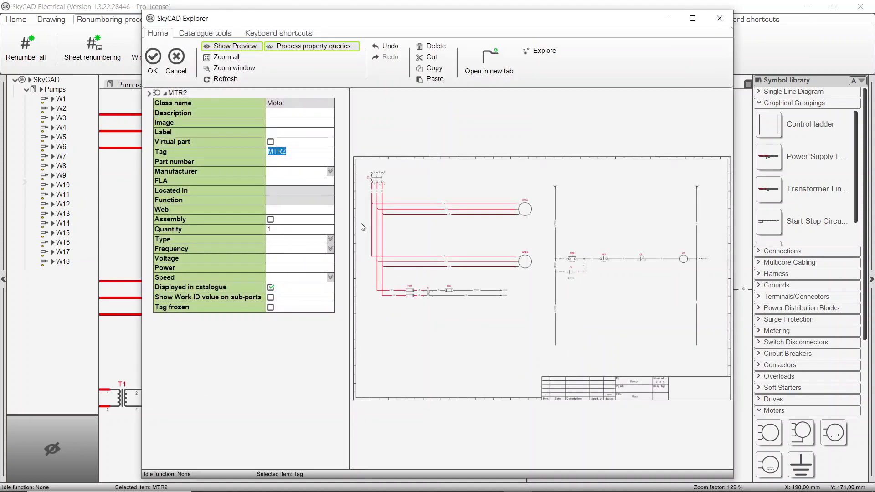
type("MTR1")
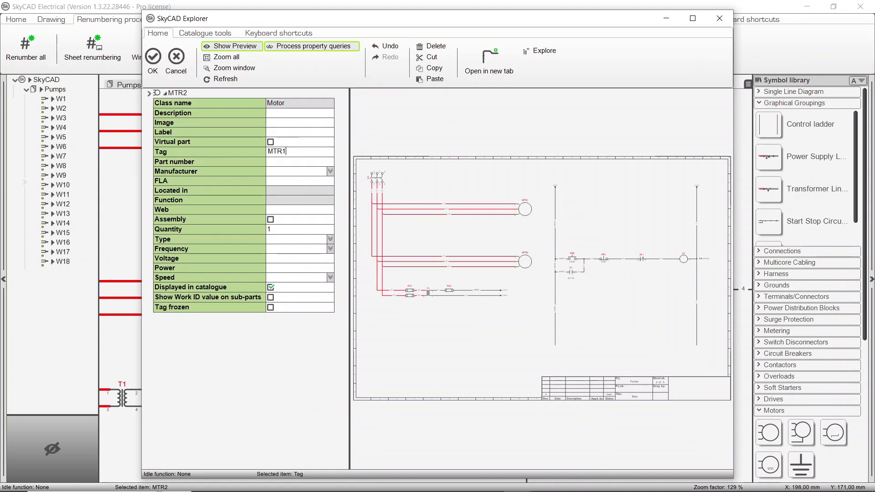
key("Return")
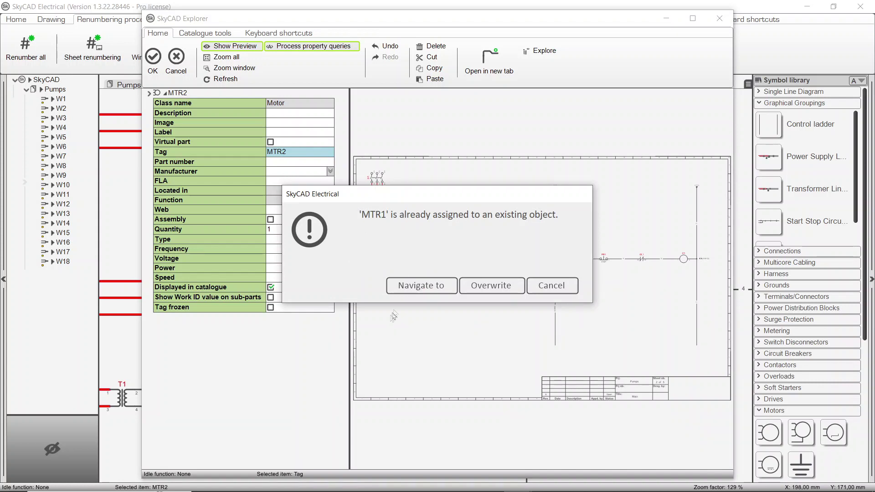
left_click(407, 286)
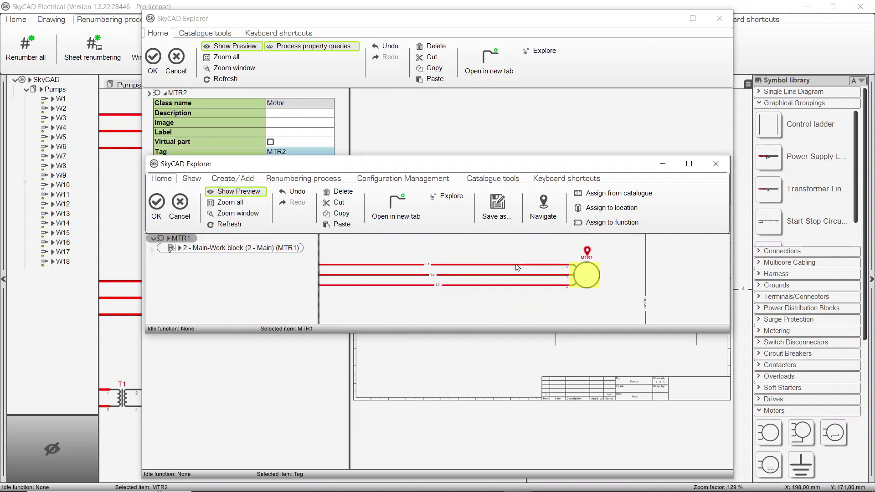
left_click(180, 204)
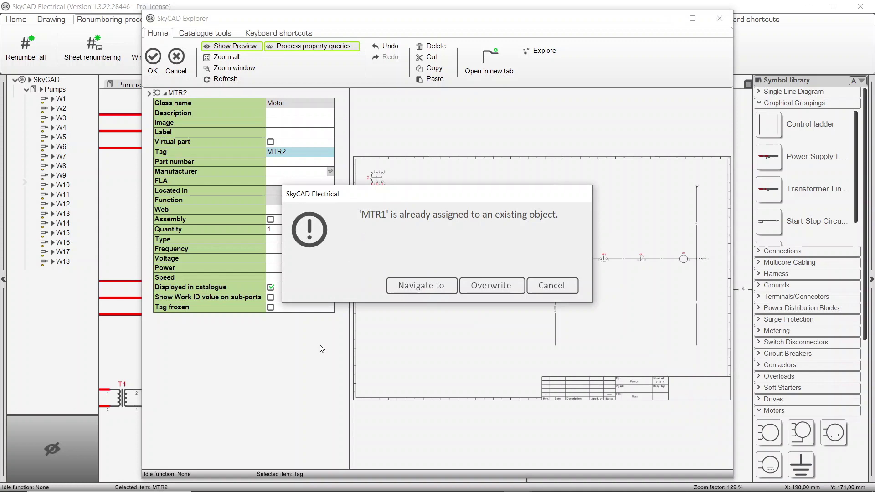
key("Escape")
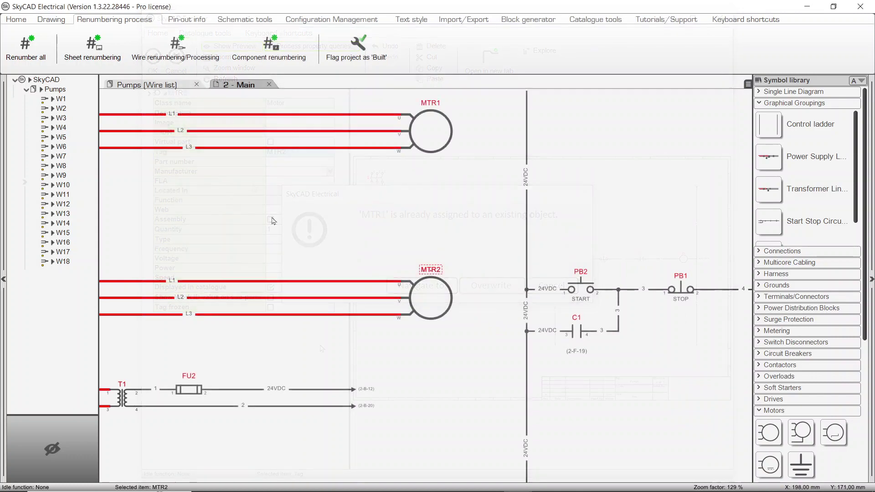